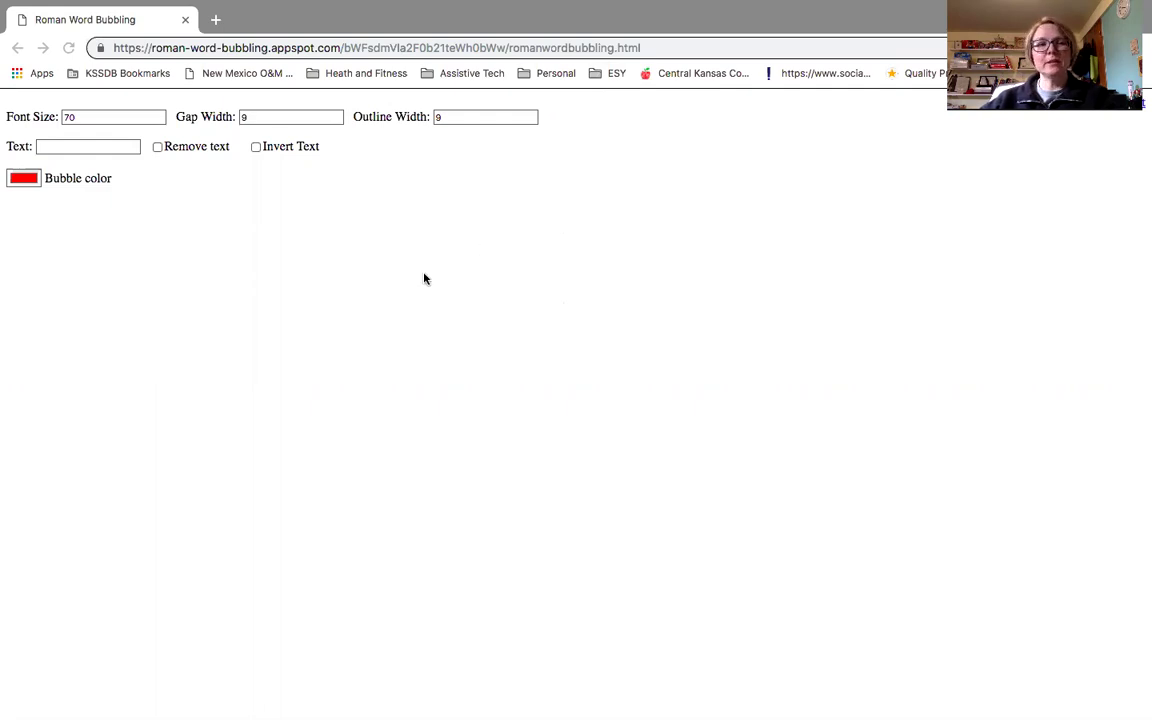
Step: Enter a first name as the text to outline with a bubble
left_click(409, 196)
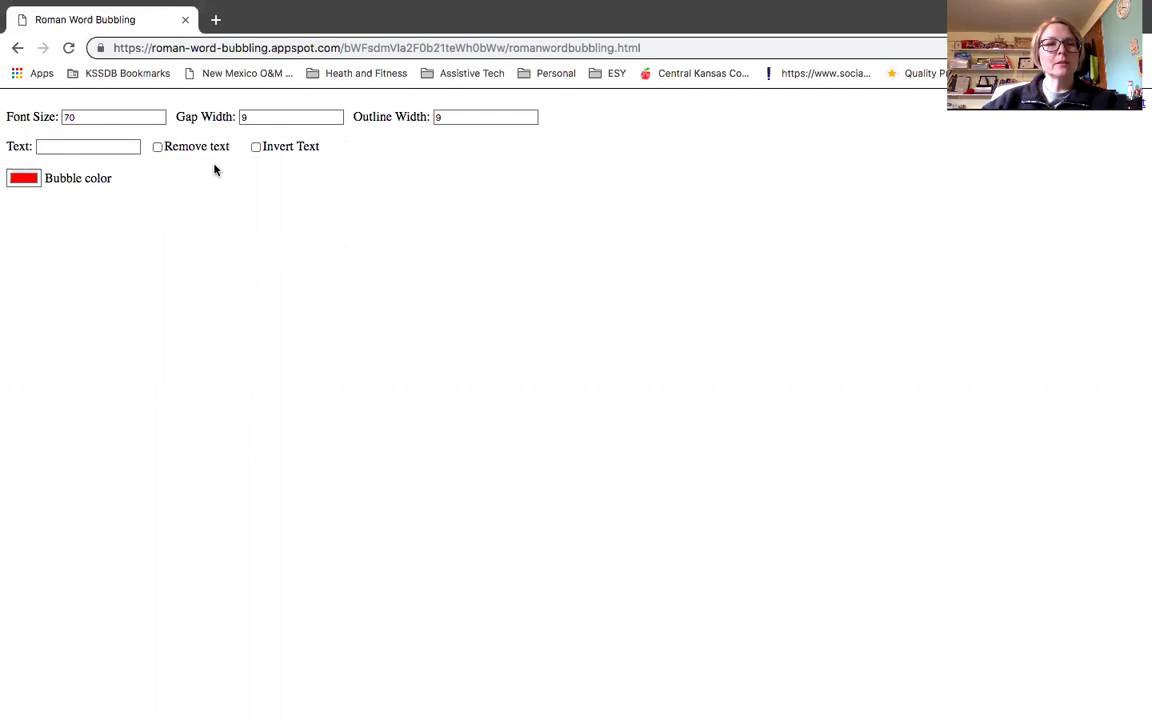
left_click(61, 142)
type("Anna")
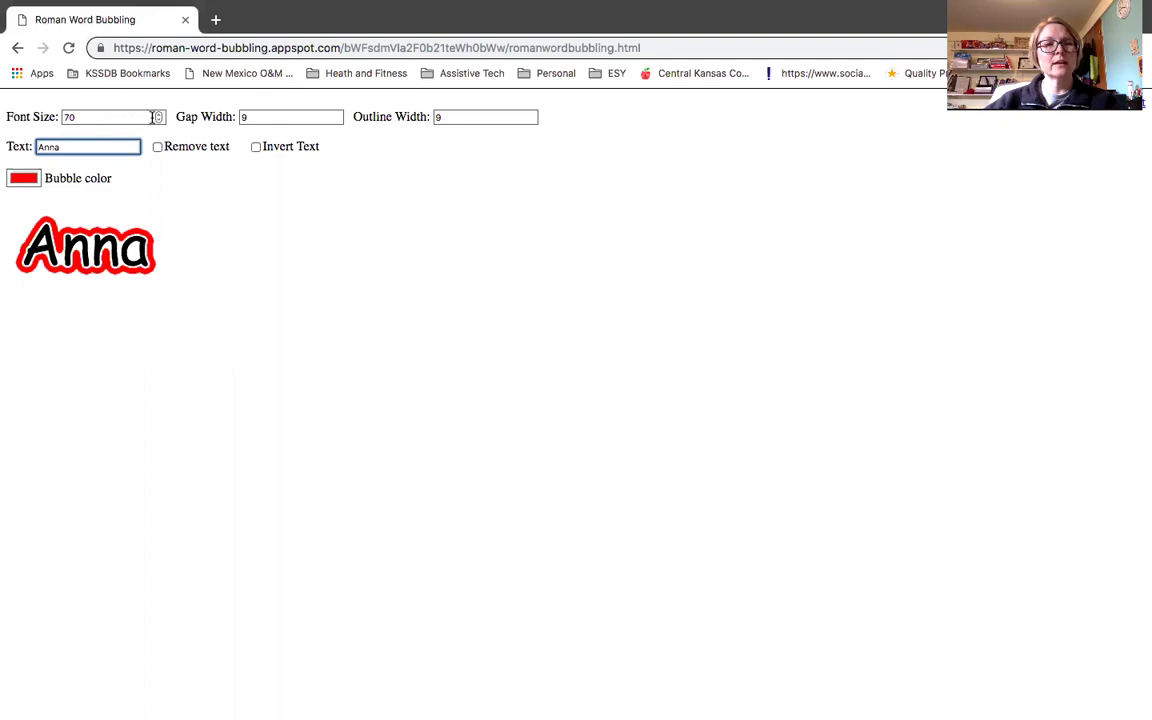
Step: Increase the font size of the bubbled word in single-unit increments to at least 84
left_click(160, 114)
left_click(160, 114)
left_click(160, 114)
left_click(160, 114)
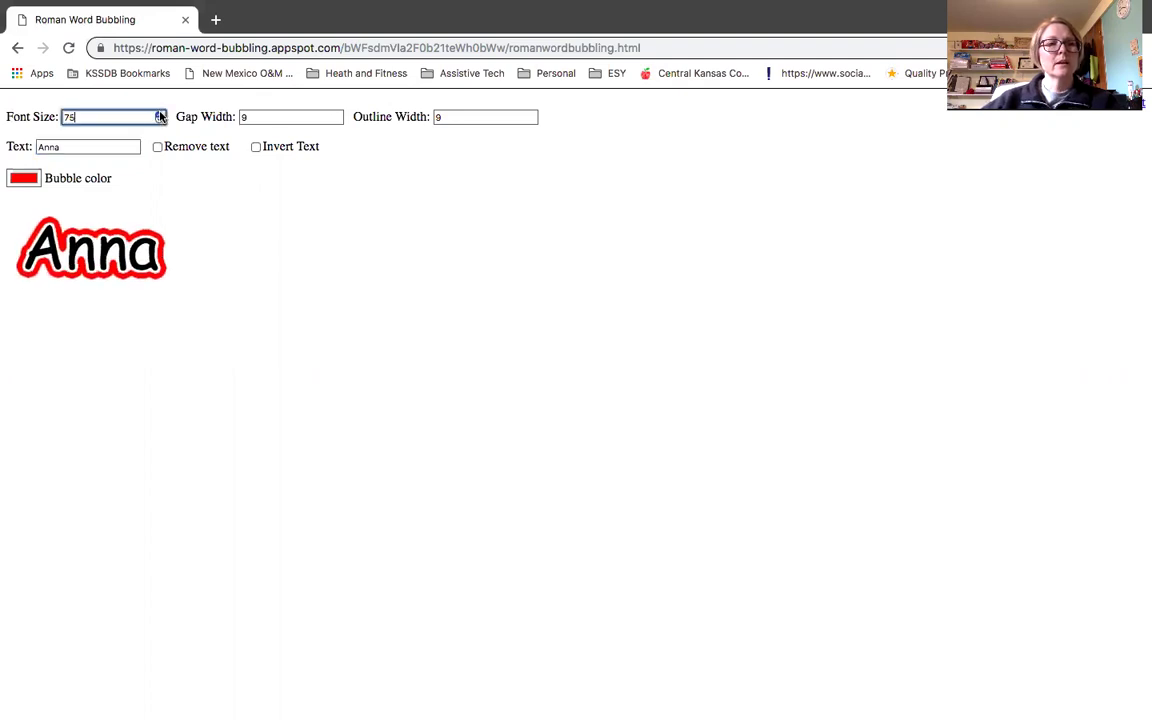
left_click(160, 114)
left_click(160, 114)
left_click(160, 114)
double_click(160, 116)
double_click(160, 116)
double_click(160, 116)
left_click(160, 116)
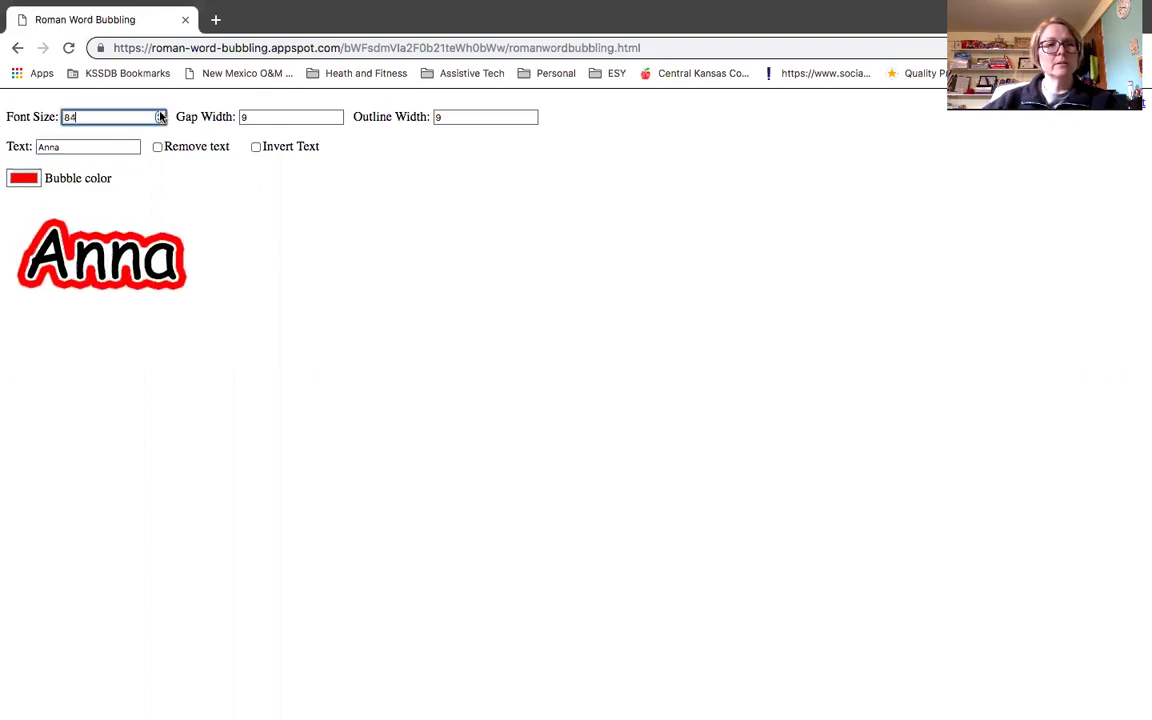
double_click(160, 116)
double_click(160, 116)
Step: Set the font size of the bubbled word to 200 and the gap width to 17
left_click_drag(150, 116, 43, 110)
type("200")
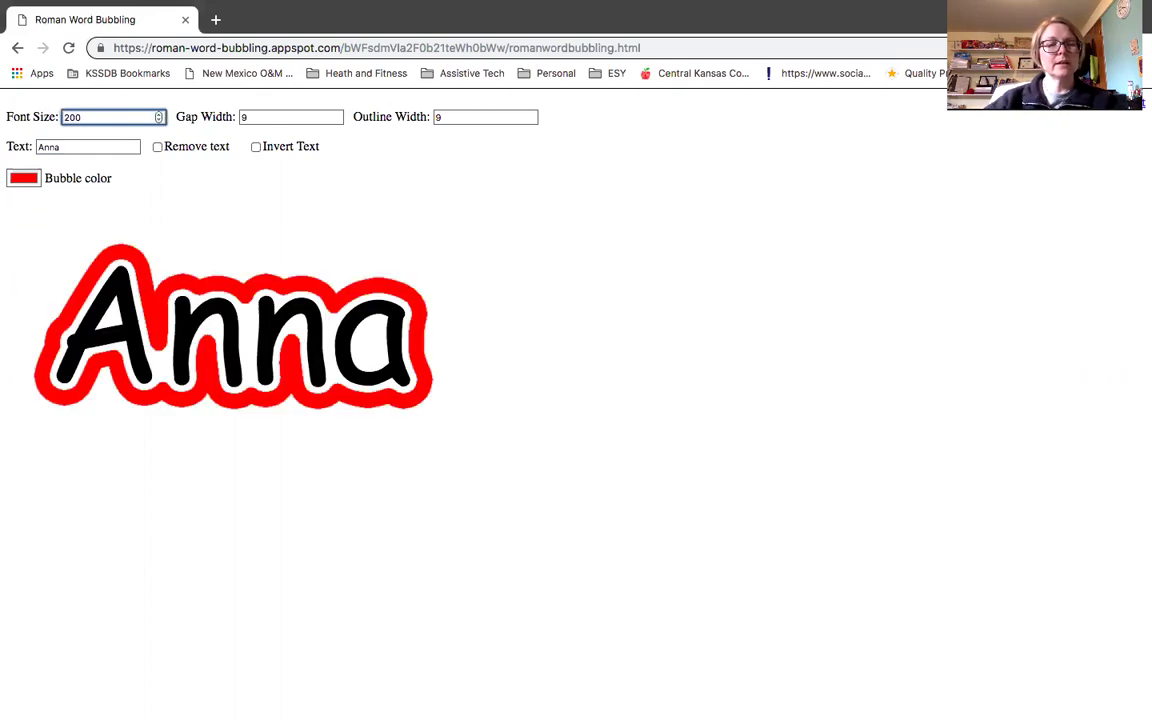
left_click(296, 119)
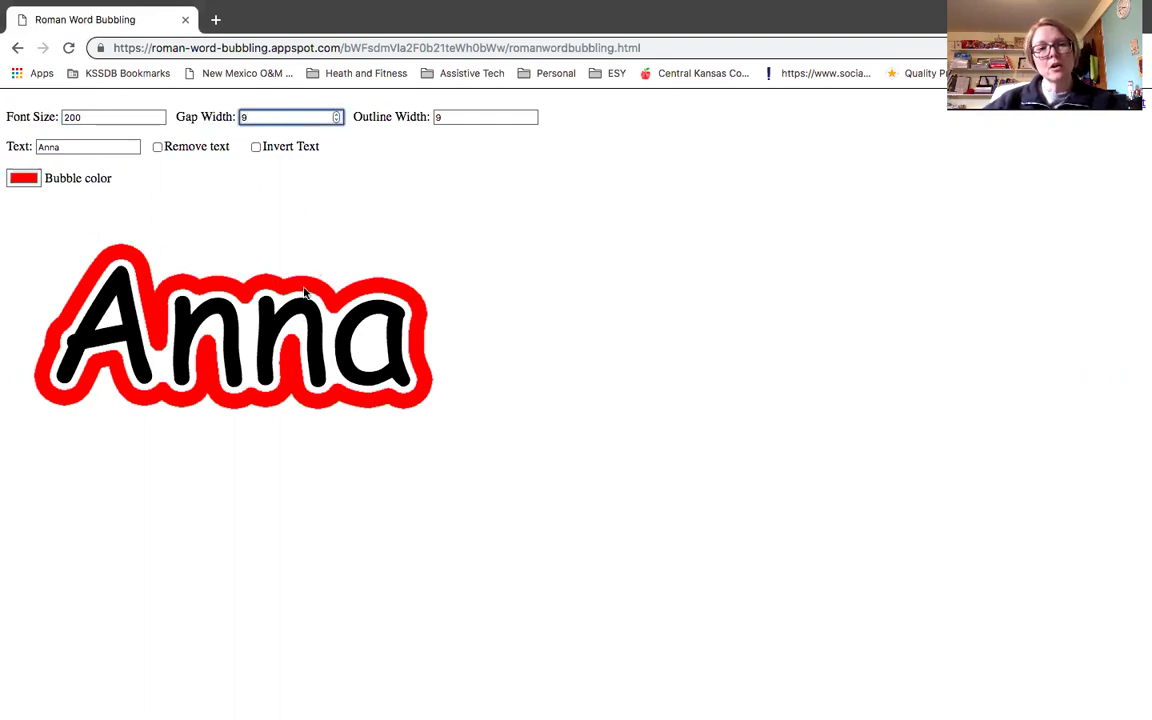
left_click(337, 114)
left_click(337, 114)
left_click(337, 114)
left_click(337, 114)
left_click(337, 114)
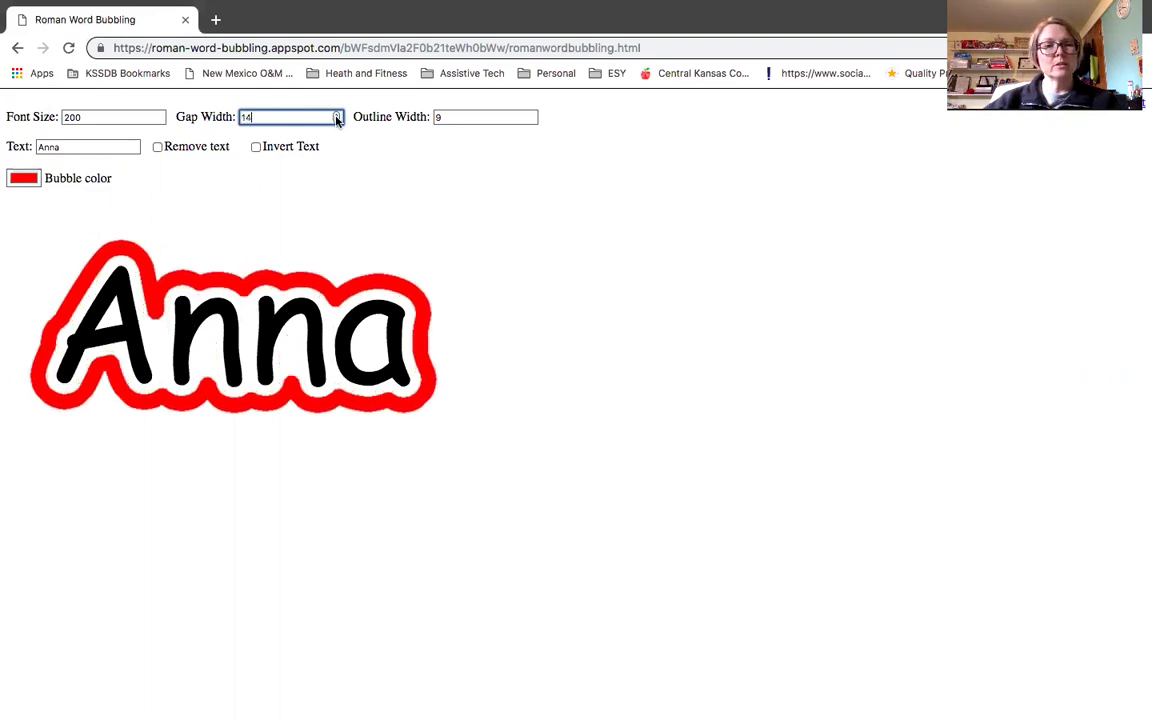
left_click(337, 114)
left_click(337, 114)
left_click(337, 114)
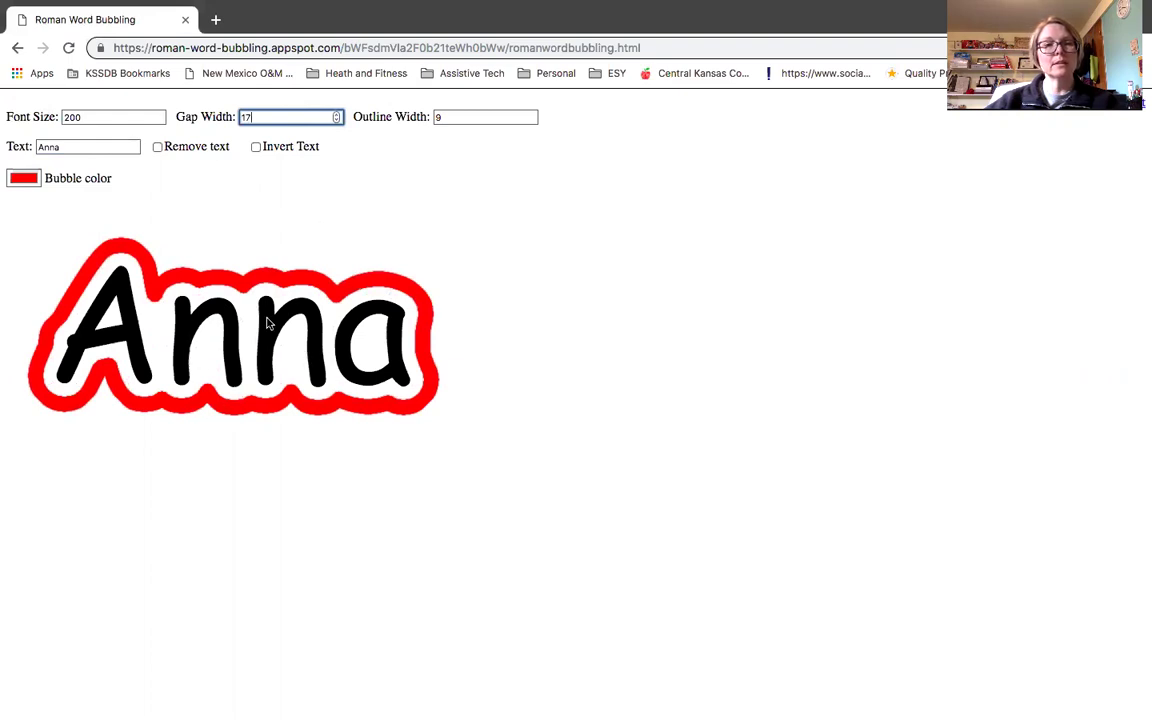
Step: Reduce the outline width of the bubble one unit at a time to -4 to try thinner and negative outlines
left_click(442, 116)
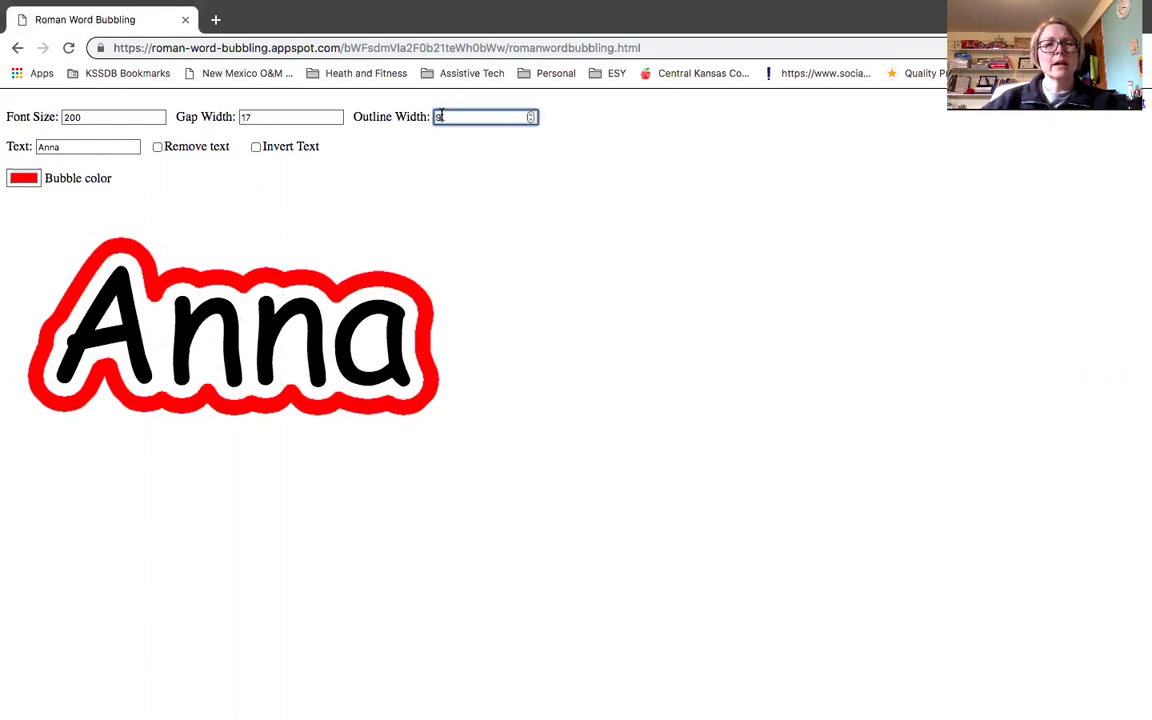
double_click(441, 116)
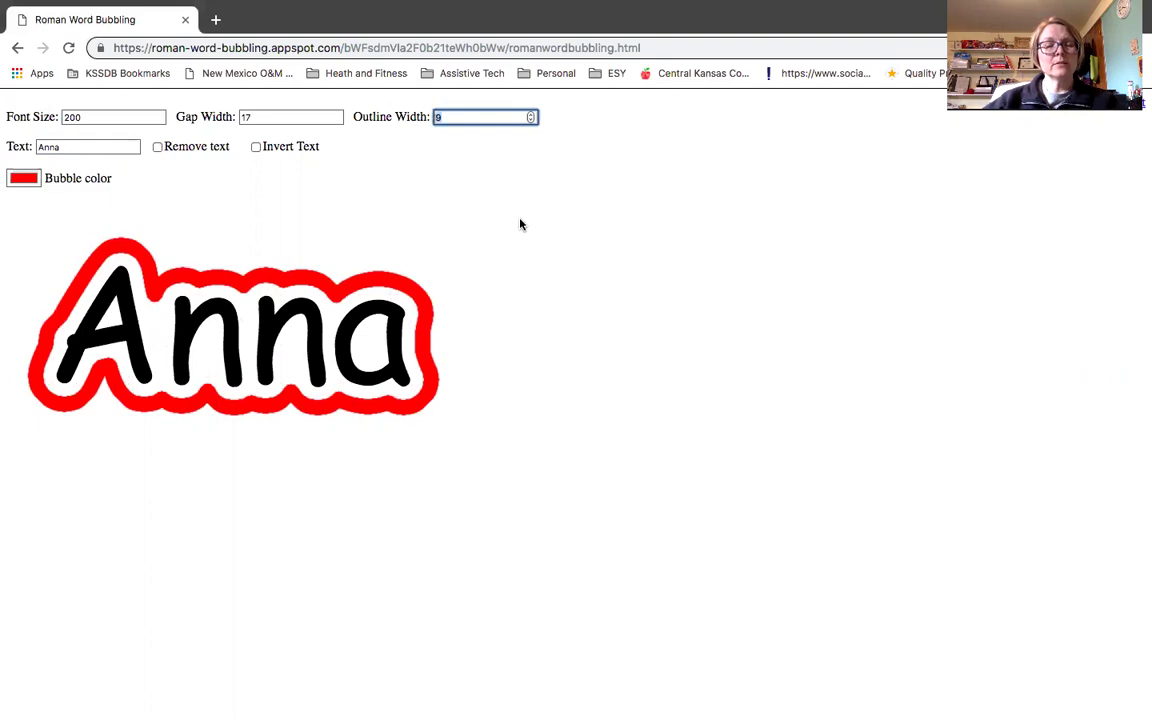
left_click(531, 119)
left_click(531, 120)
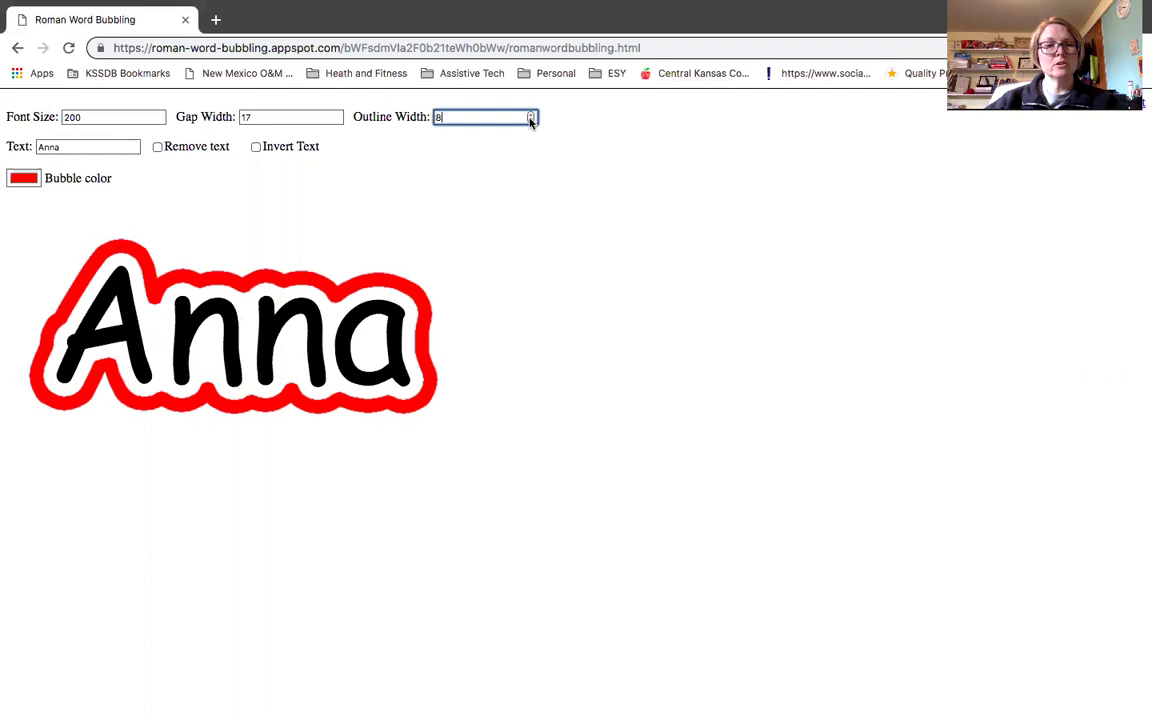
left_click(531, 120)
left_click(531, 120)
left_click(531, 120)
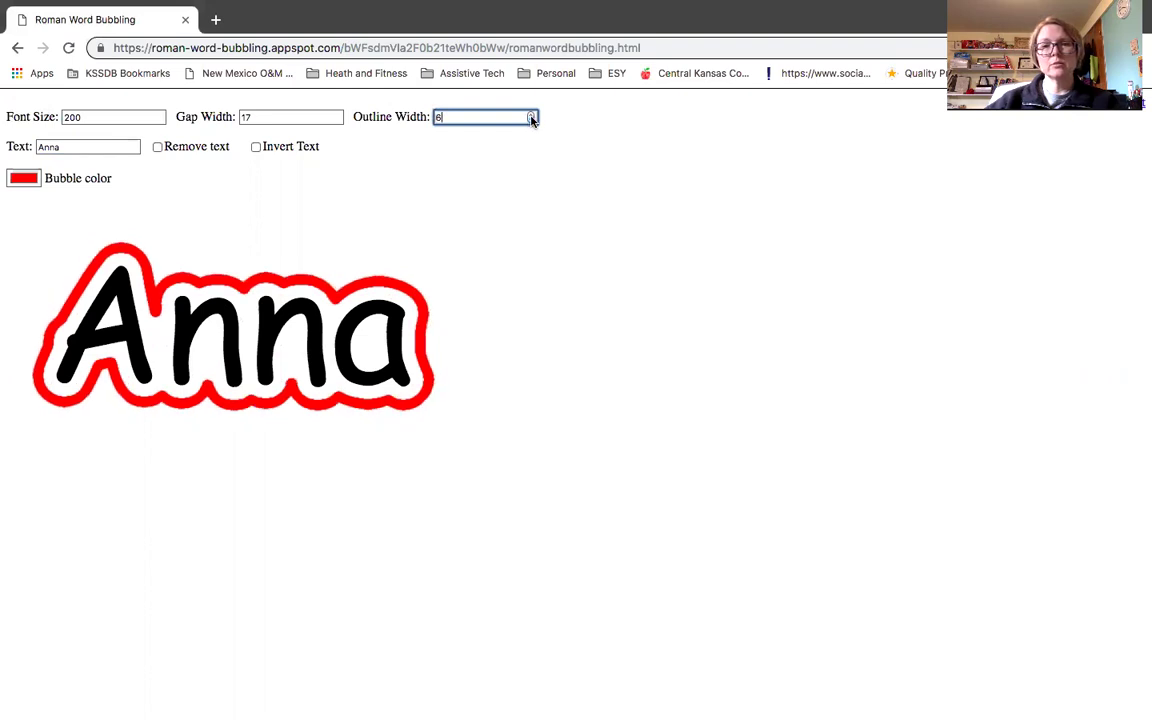
left_click(531, 120)
left_click(531, 120)
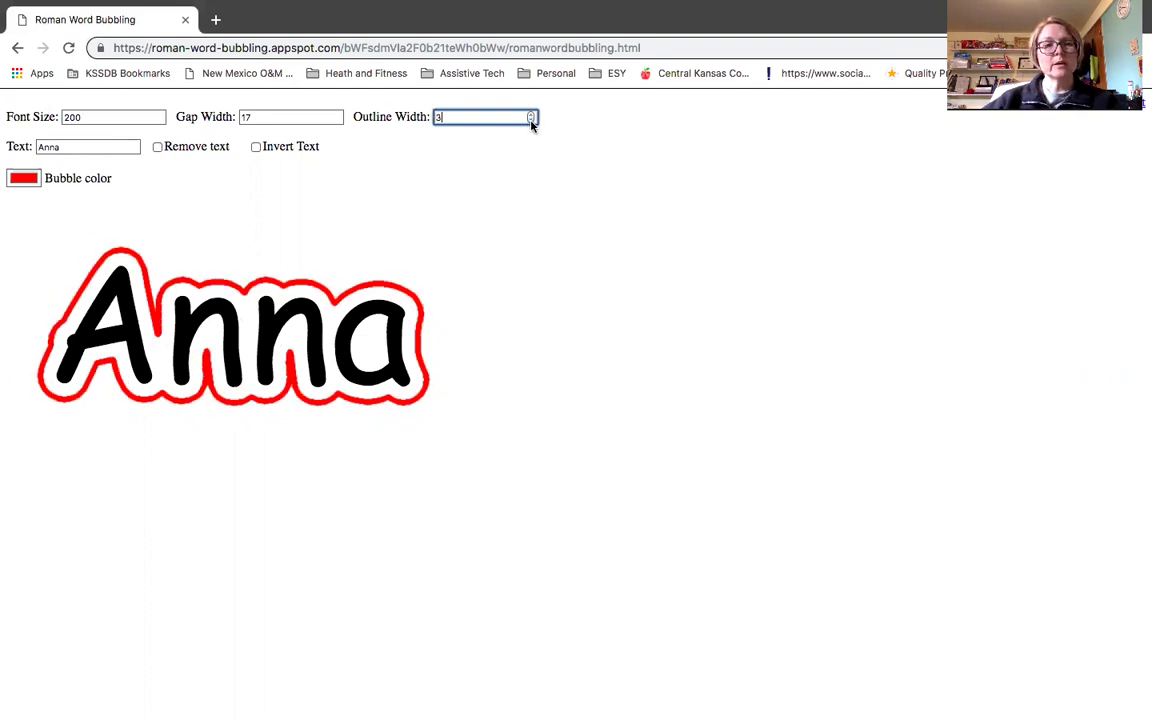
left_click(531, 120)
left_click(531, 120)
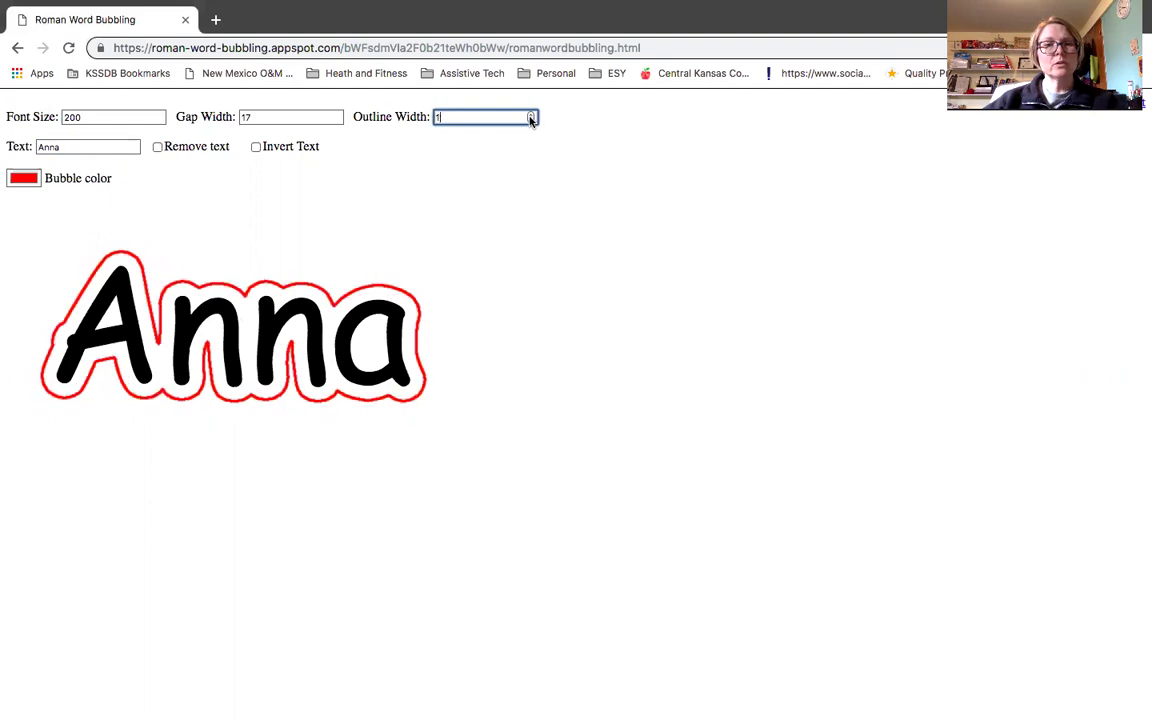
left_click(531, 120)
left_click(531, 120)
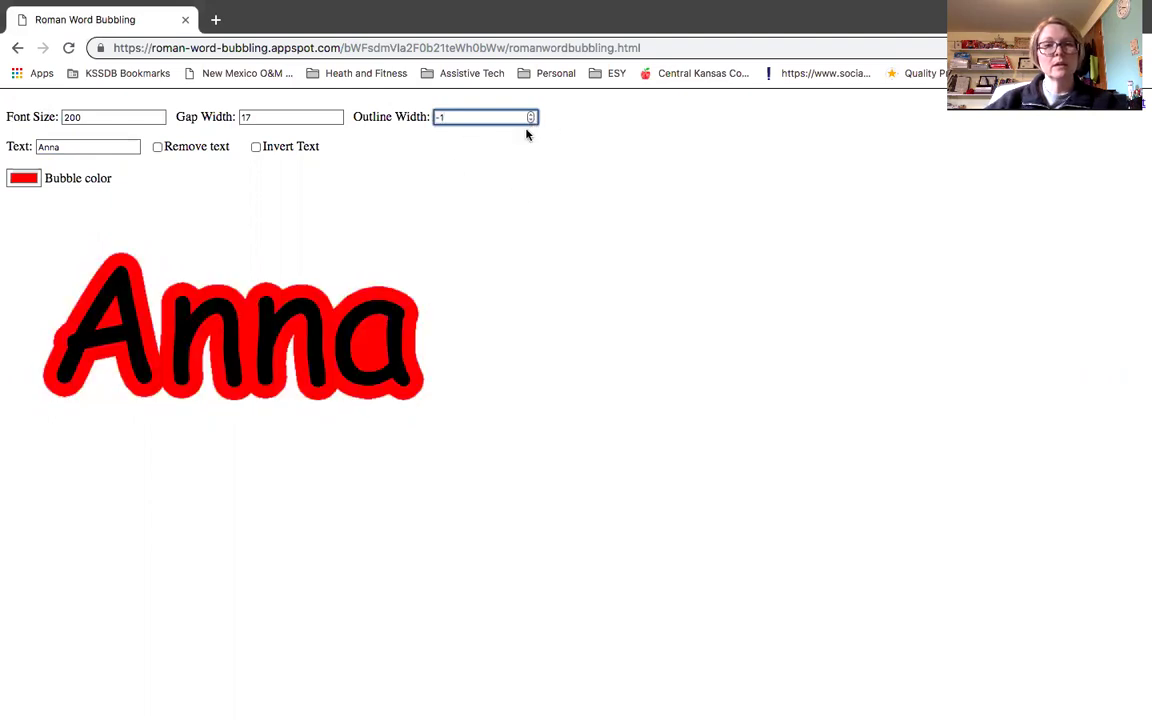
left_click(531, 120)
left_click(531, 120)
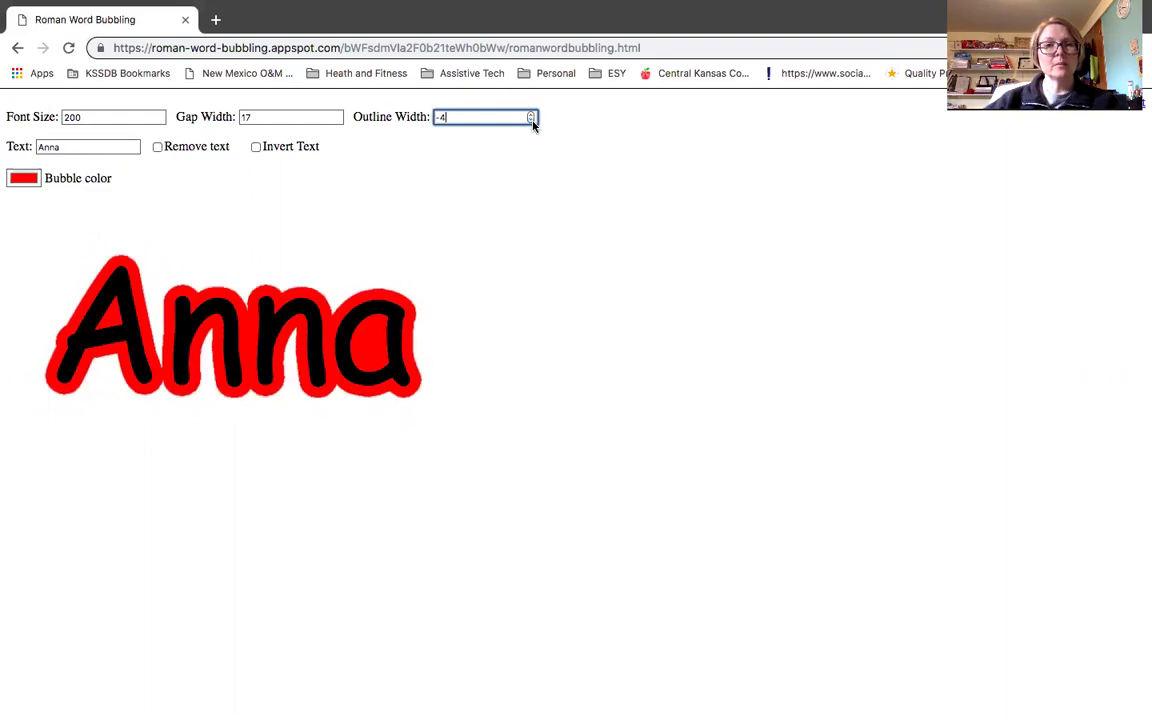
left_click(531, 120)
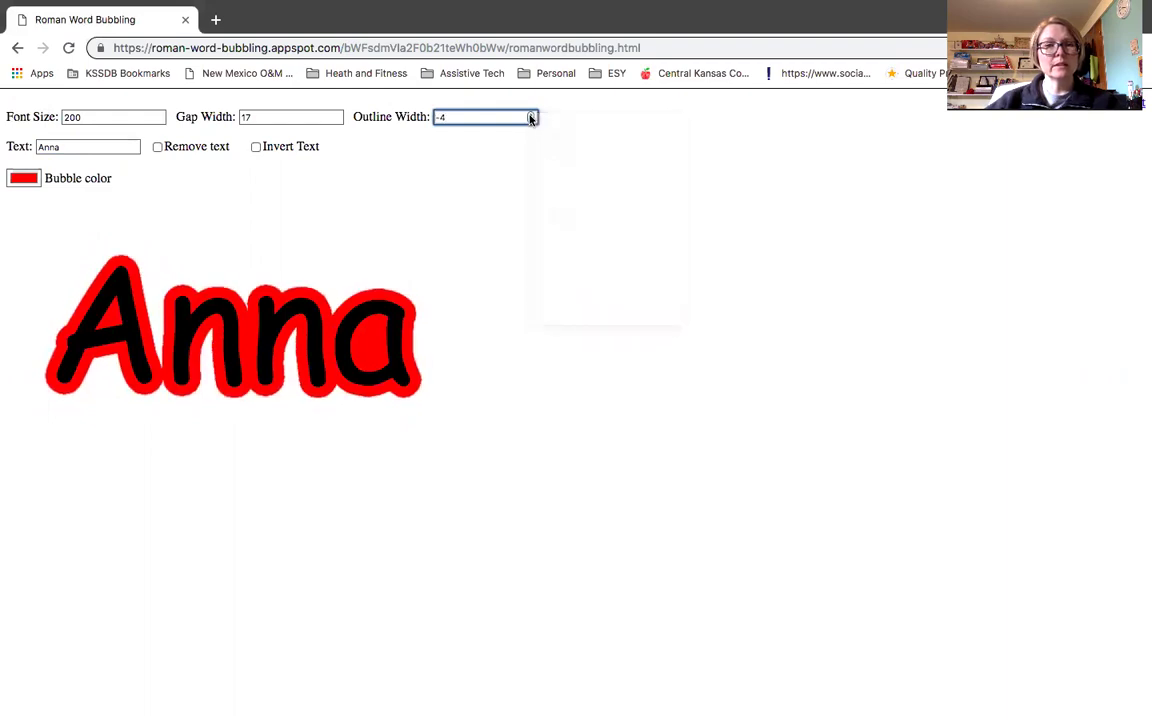
Step: Set the outline width of the bubble around the word to 10
left_click_drag(479, 117, 401, 112)
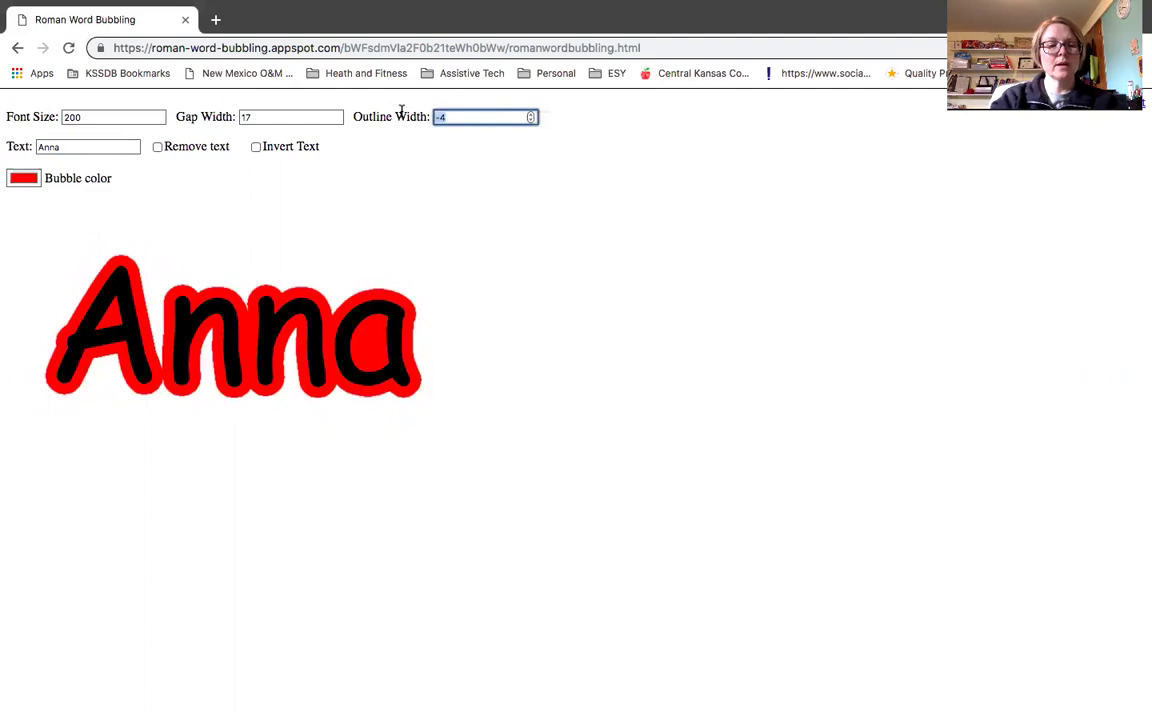
type("10")
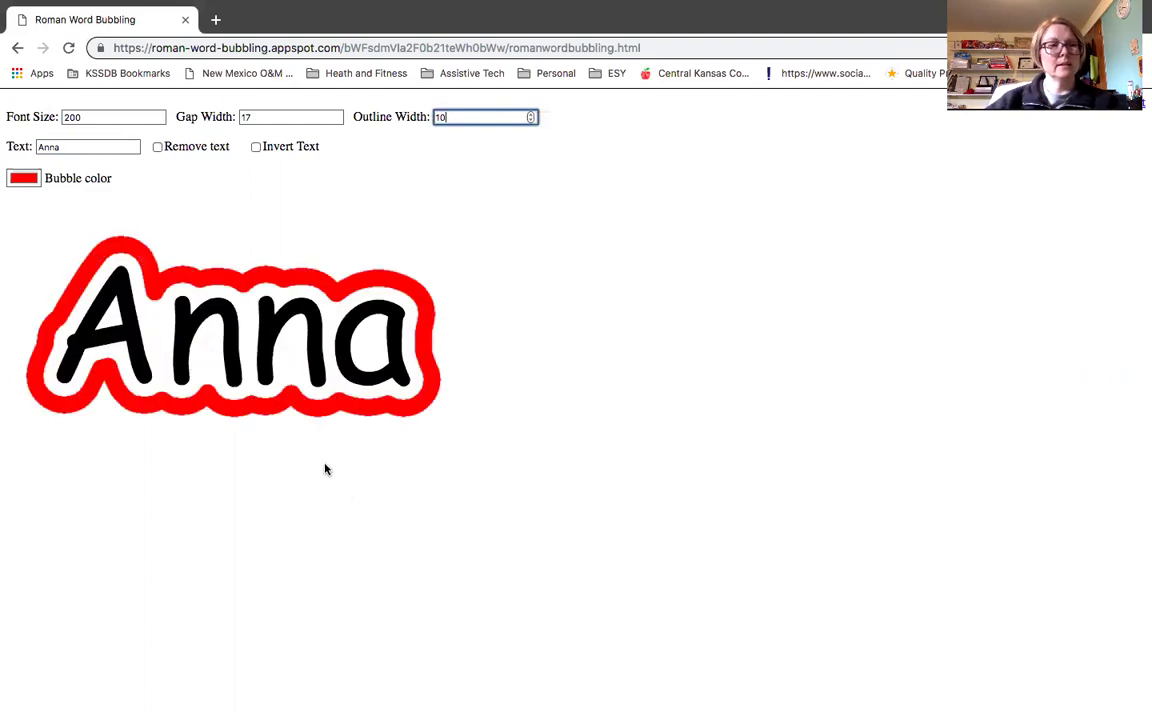
Step: Remove the text to preview the empty bubble outline alone, and restore the text
left_click(157, 147)
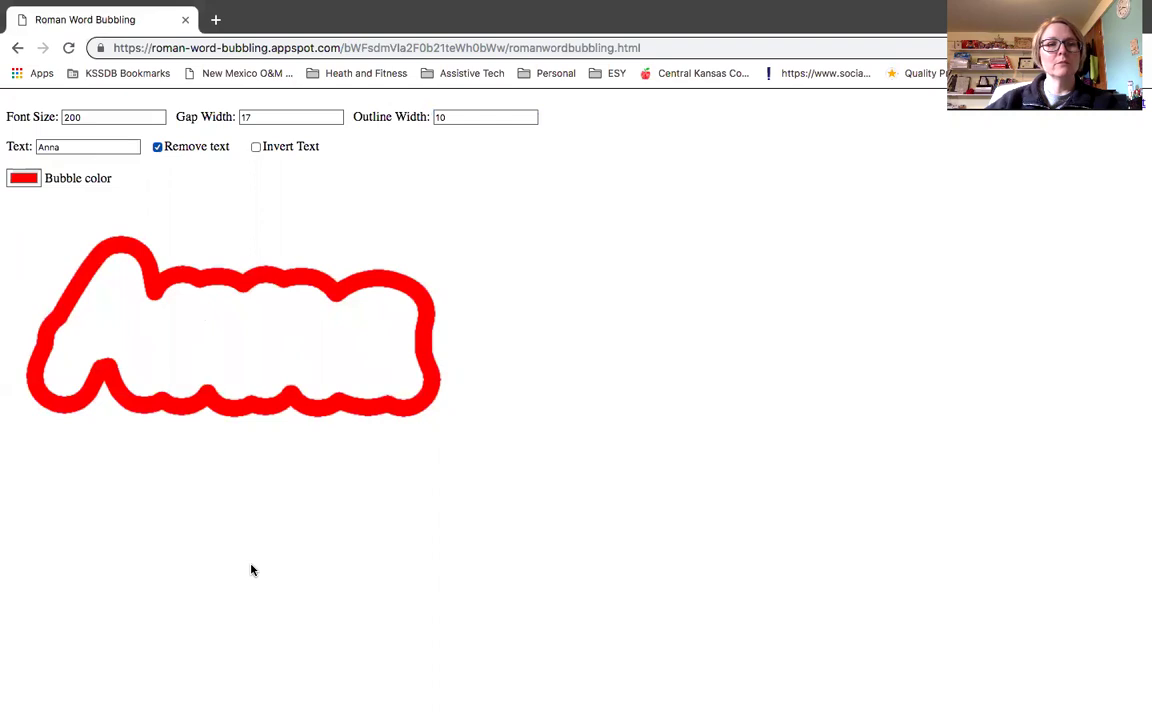
left_click(157, 148)
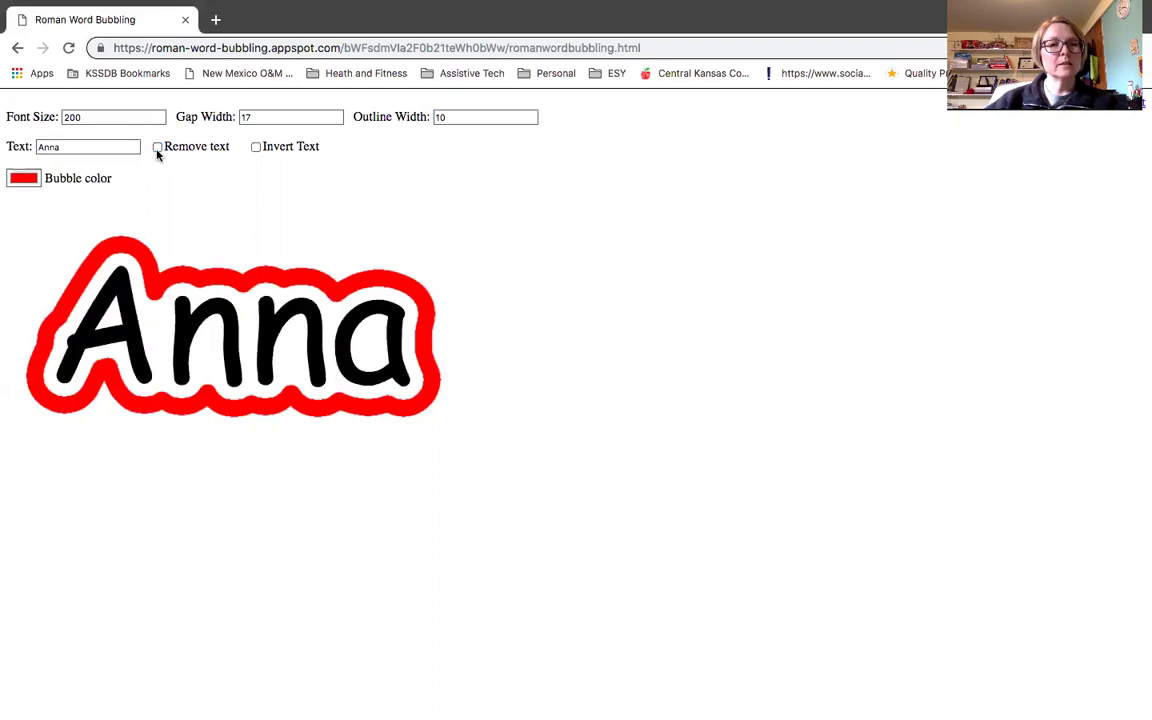
Step: Invert the text so the word is white on black, and change the bubble color to bright yellow
left_click(256, 147)
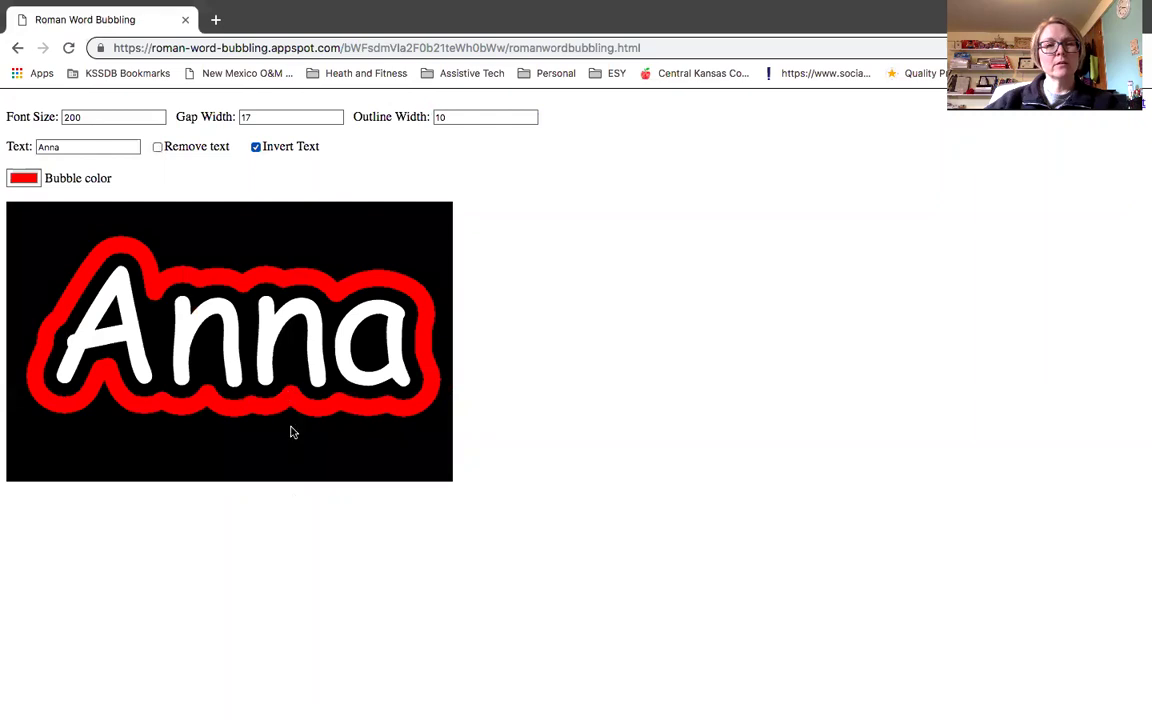
left_click(23, 179)
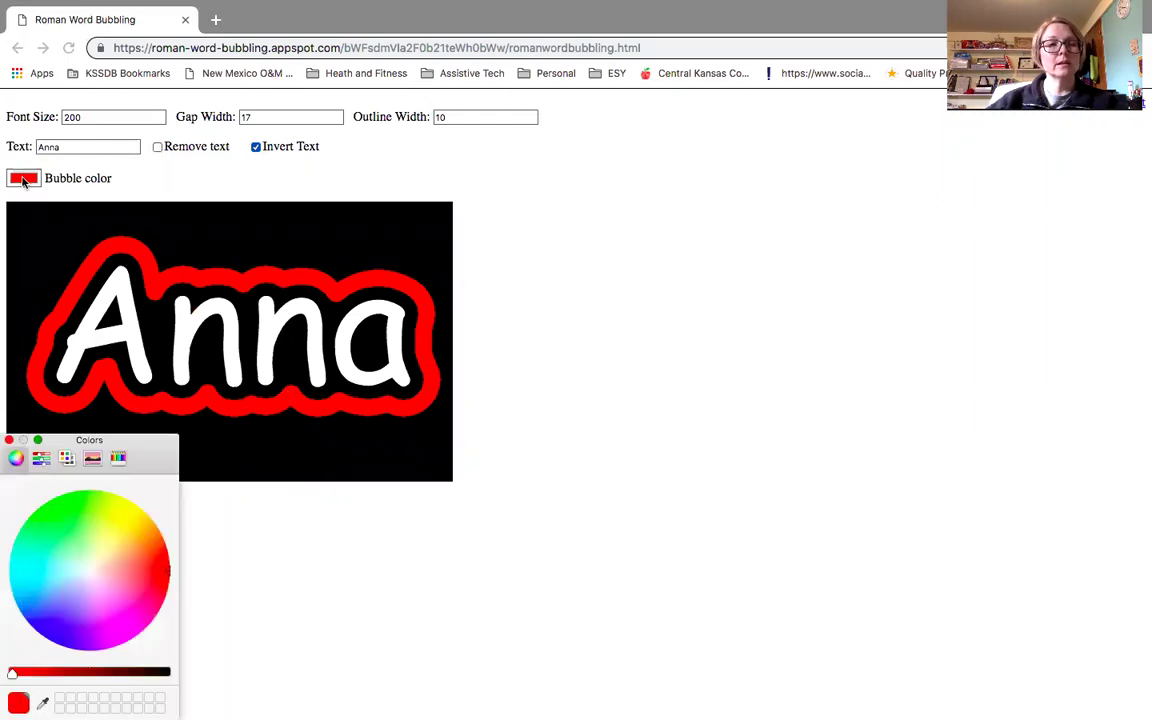
left_click(125, 500)
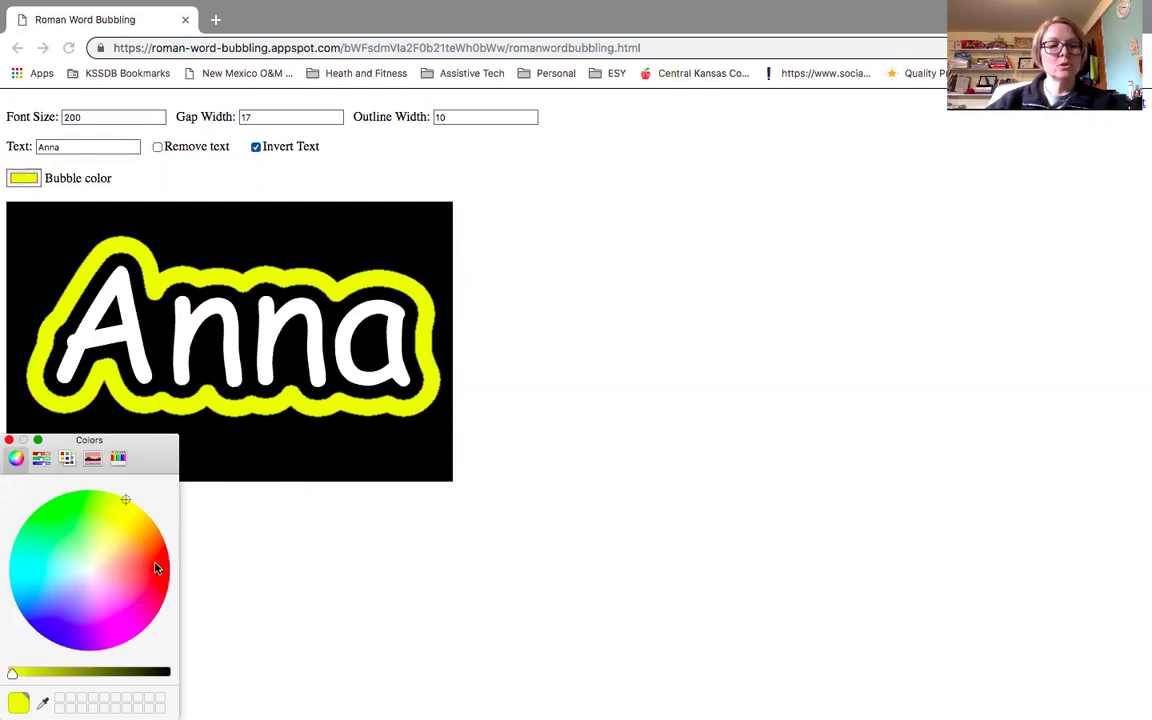
left_click(243, 470)
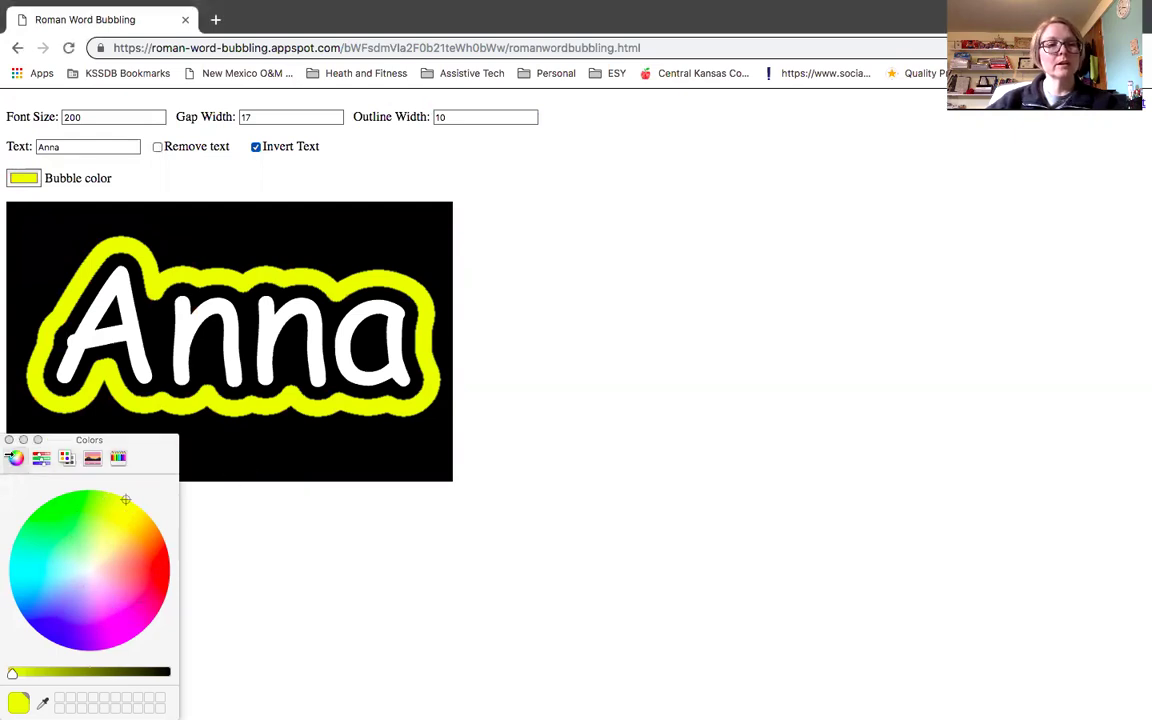
left_click(9, 440)
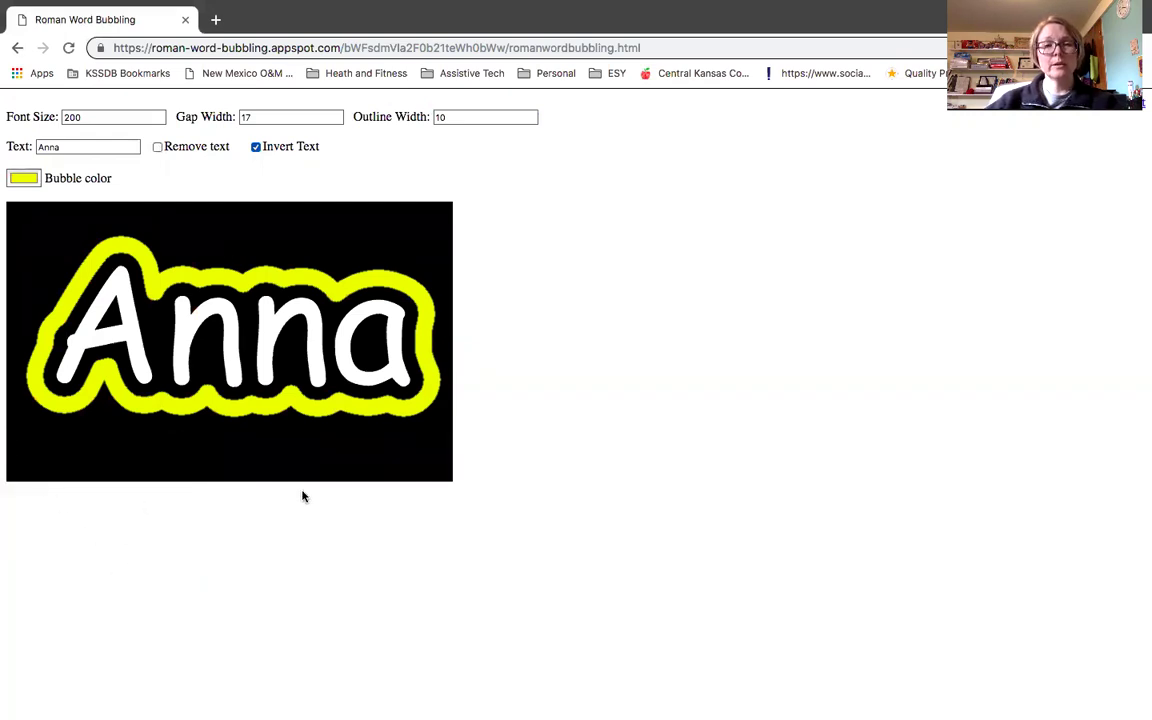
Step: Save the bubbled word image to the Desktop as a PNG, using the entered first name as the file name
right_click(286, 436)
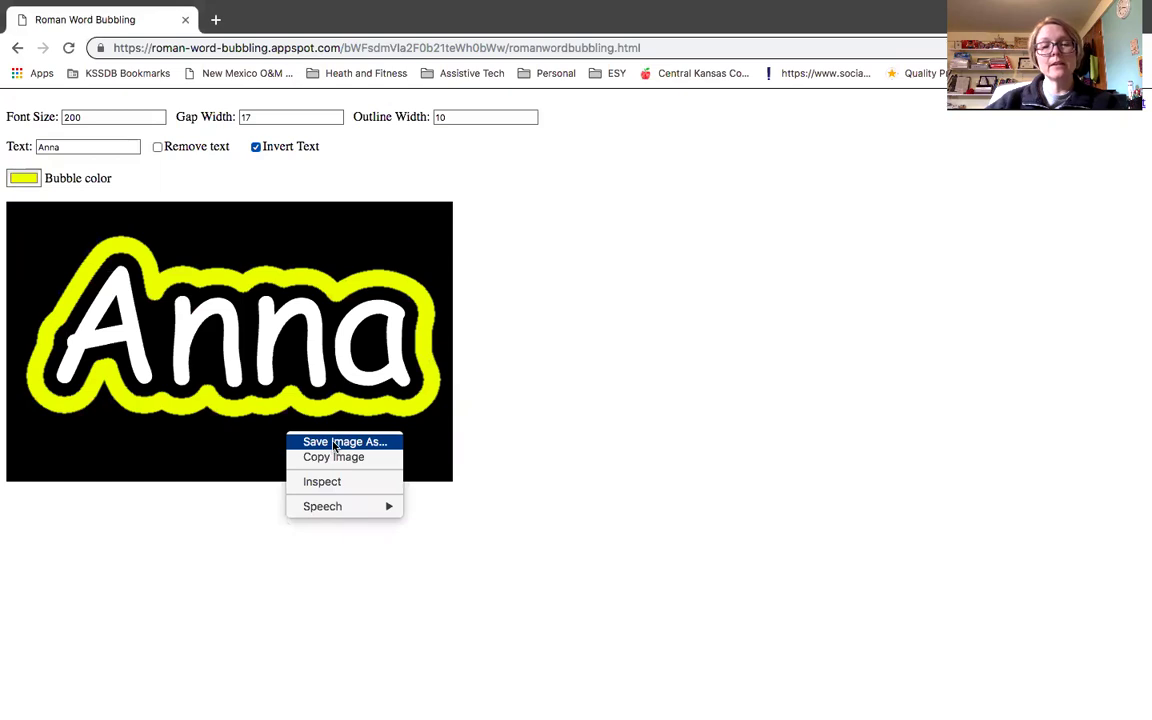
left_click(334, 443)
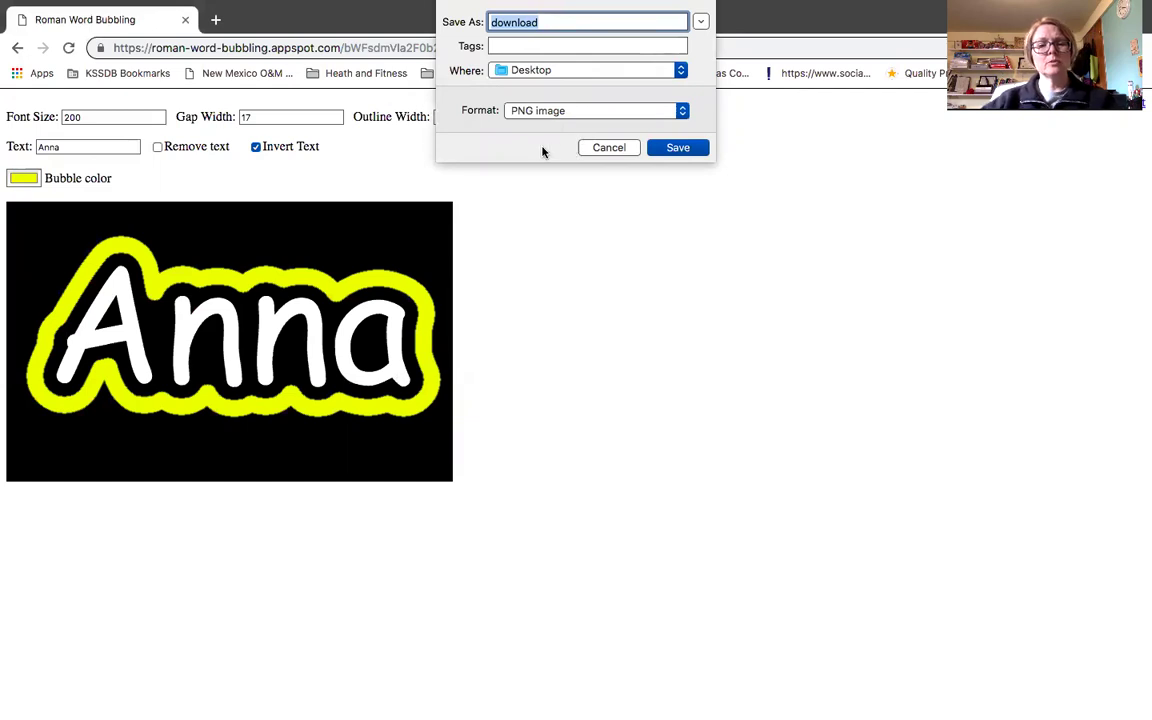
type("Anna")
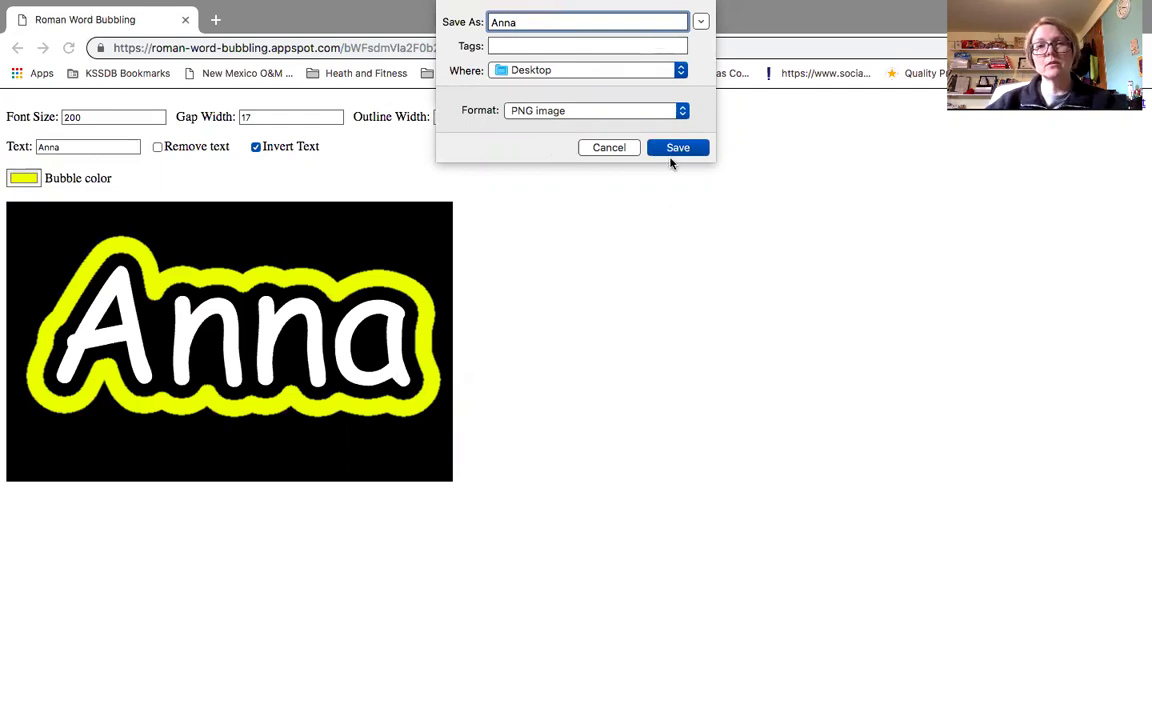
left_click(673, 148)
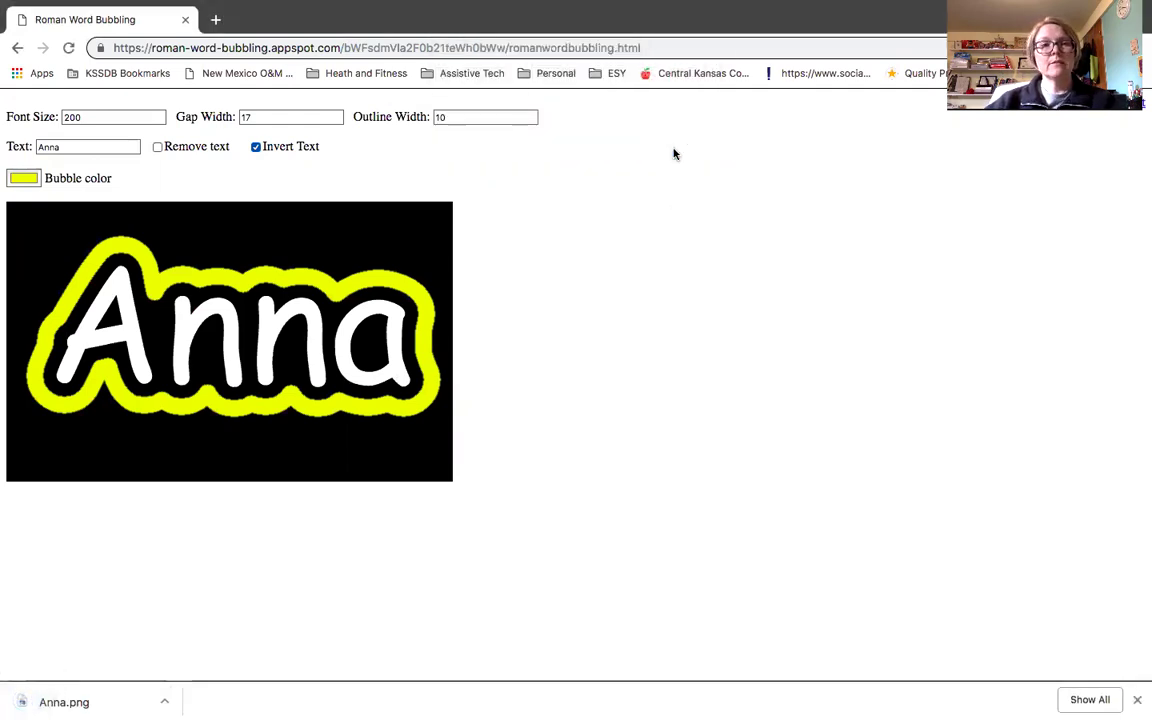
mouse_move(15, 20)
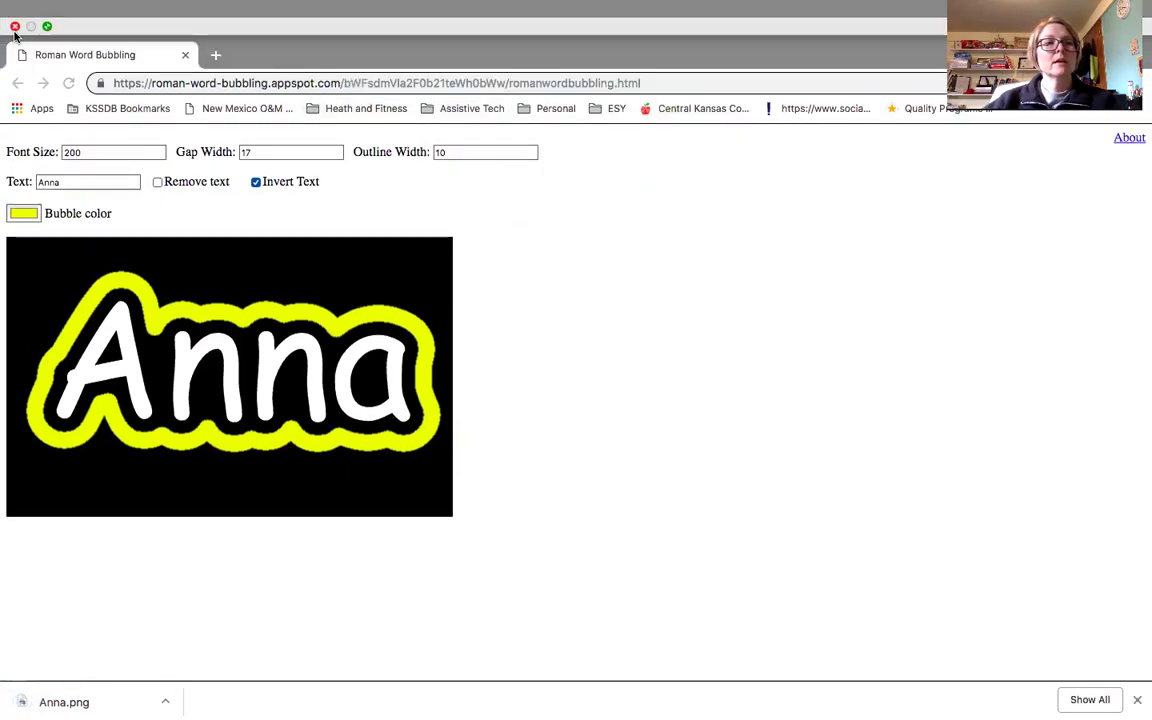